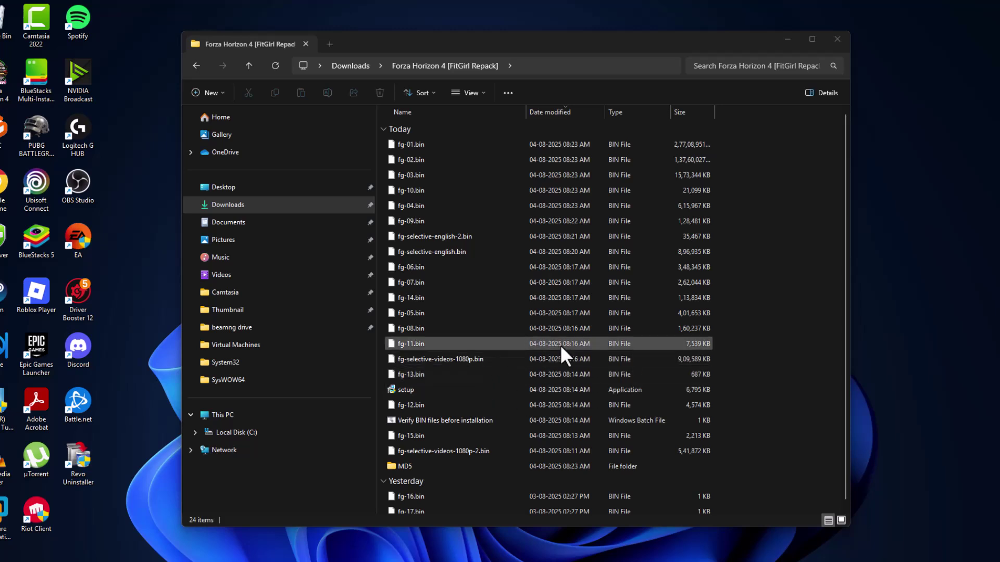
- View the screenshot of the update download links in the photo viewer
left_click(556, 558)
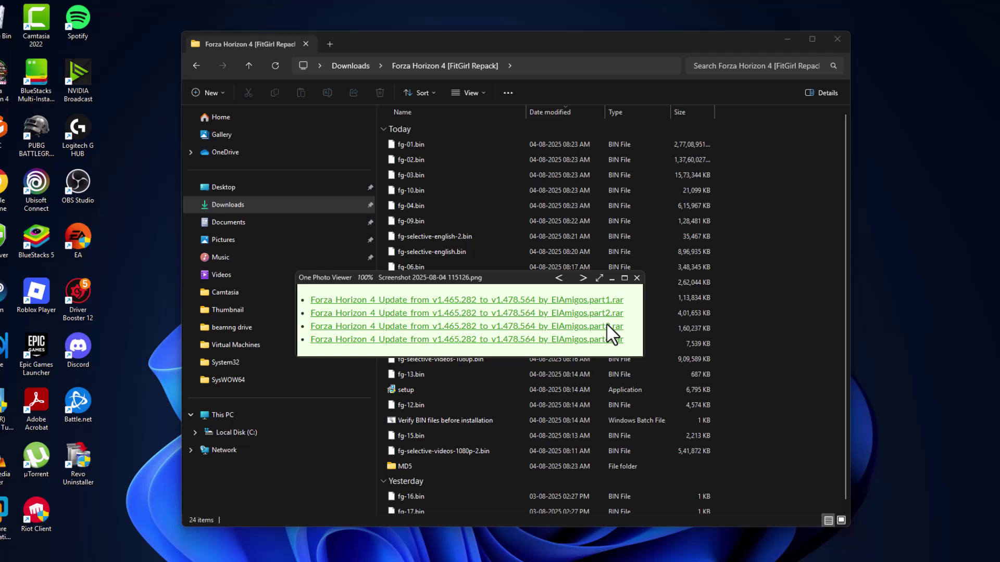
- Go to Downloads, then briefly revisit and close the download links screenshot
left_click(248, 207)
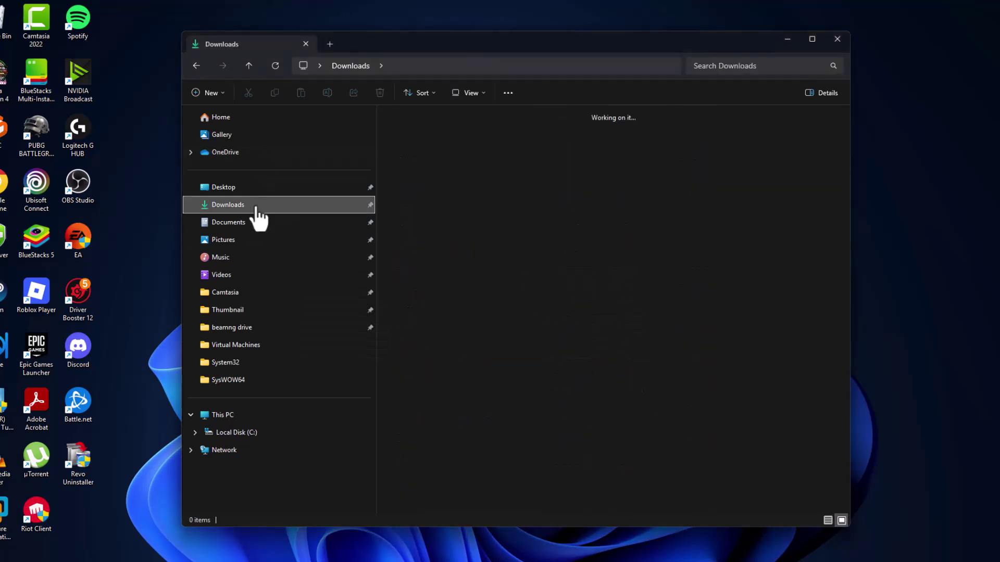
left_click(423, 190)
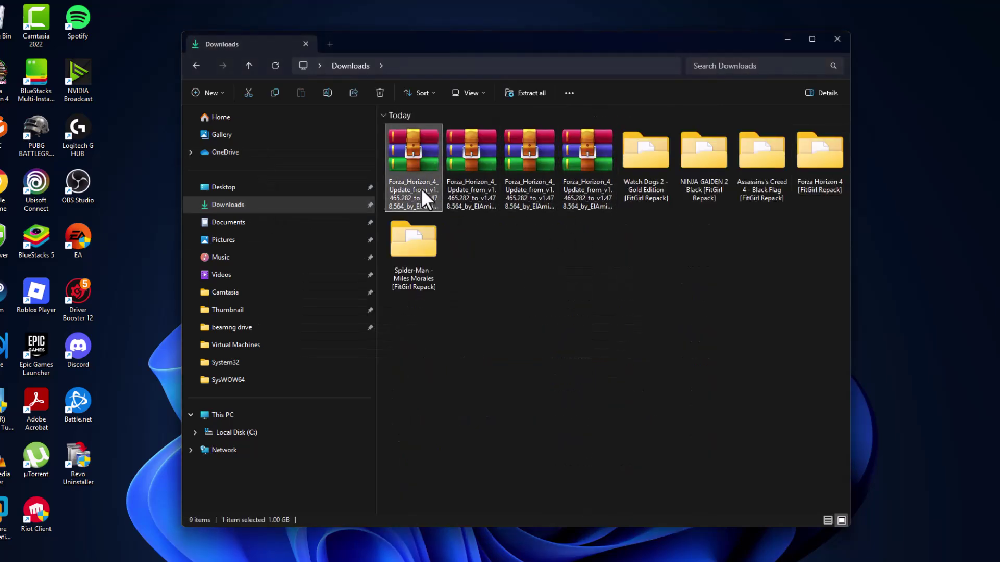
left_click(591, 557)
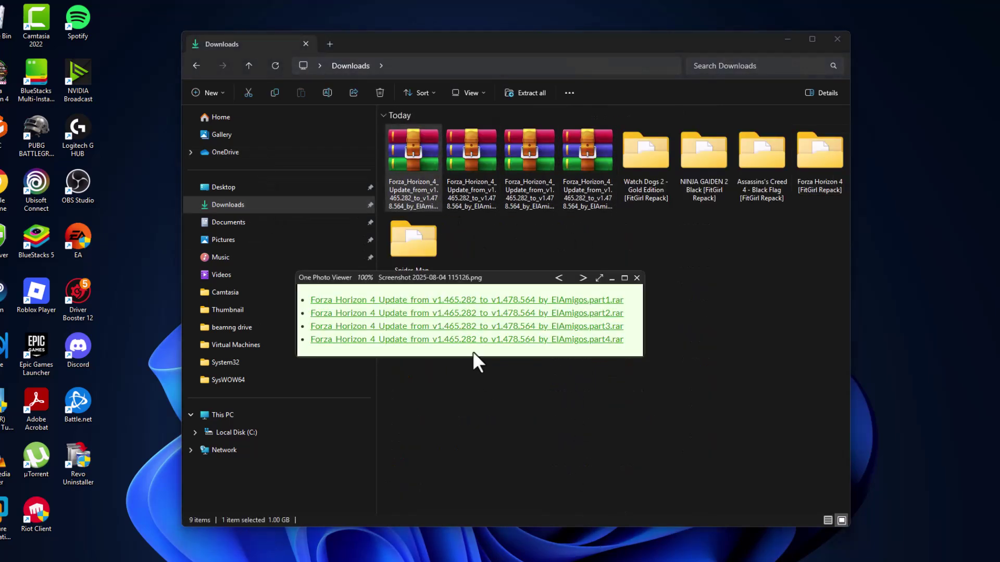
left_click(612, 278)
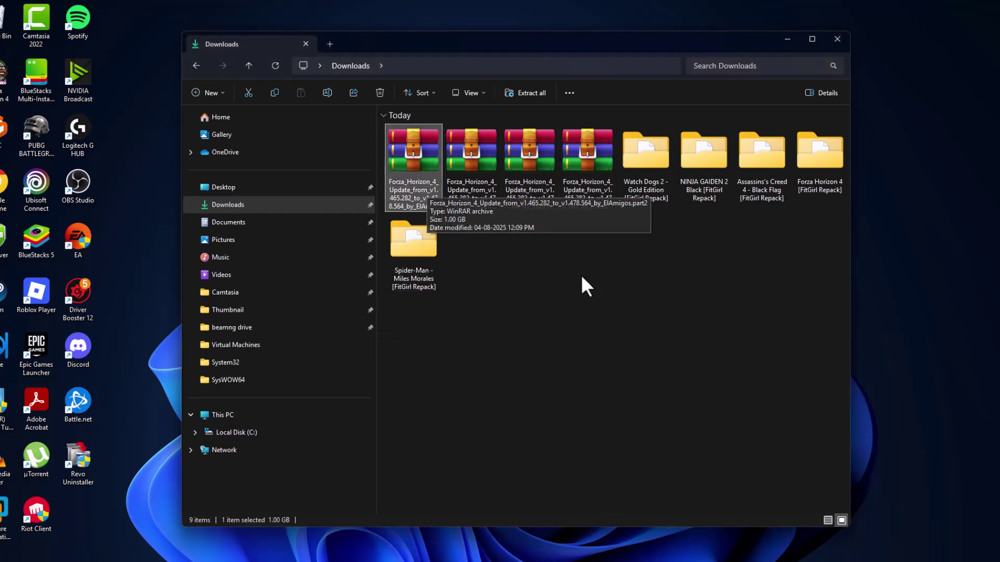
- Show Downloads in Details view with a wider Name column and select the part1 archive
left_click(828, 520)
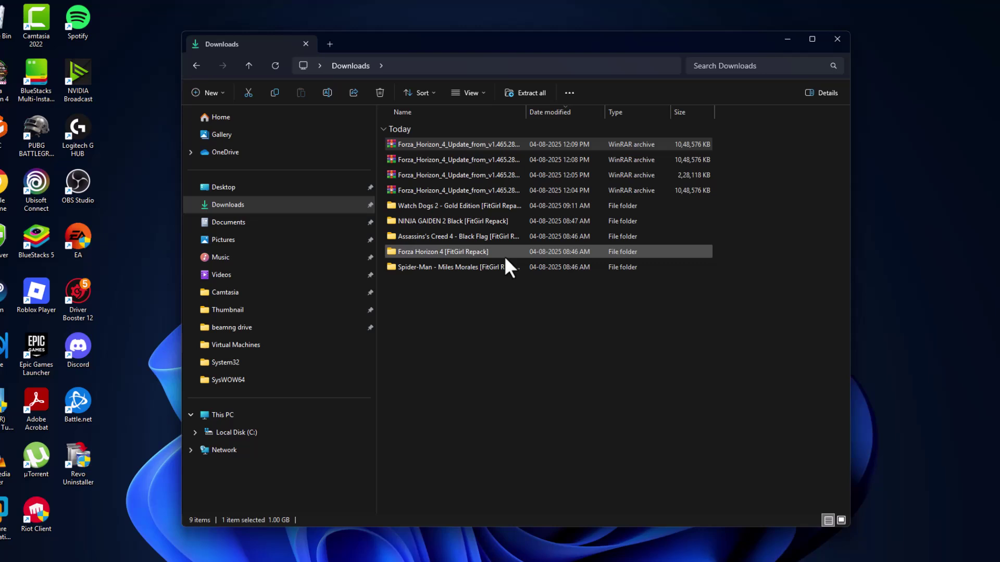
left_click_drag(526, 113, 648, 115)
left_click(587, 194)
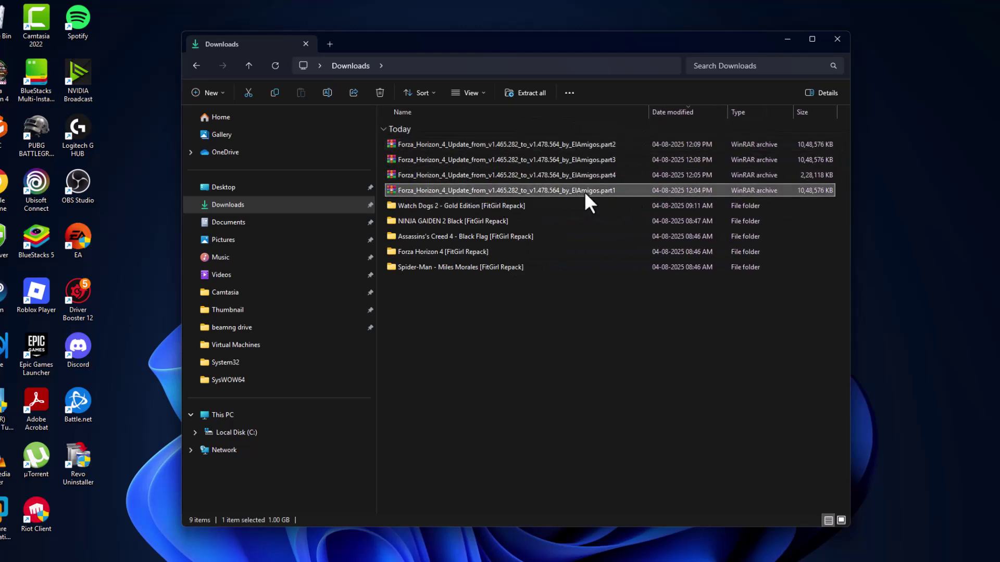
- Extract the part1 update archive here with WinRAR and select the extracted installer
right_click(607, 190)
mouse_move(645, 396)
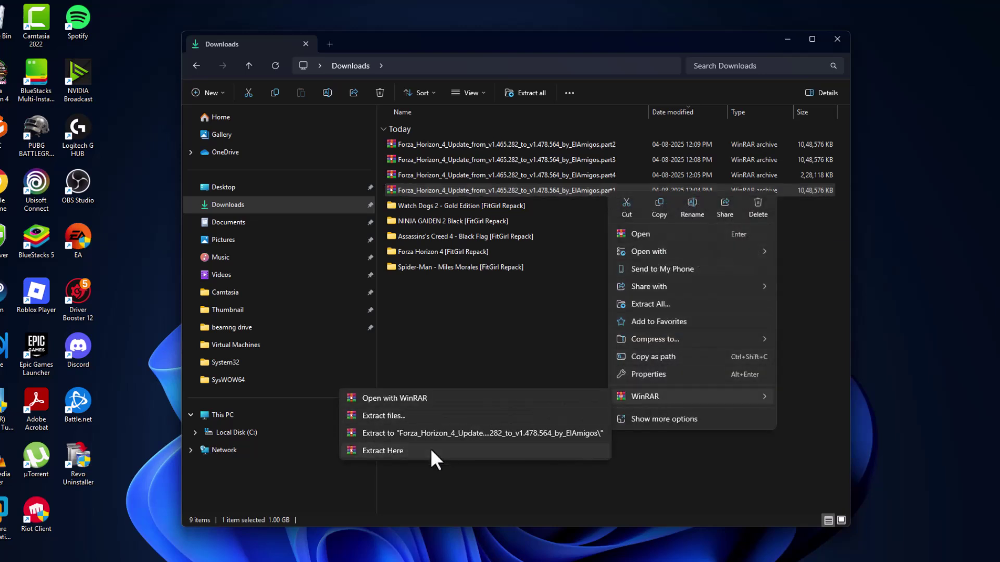
left_click(431, 450)
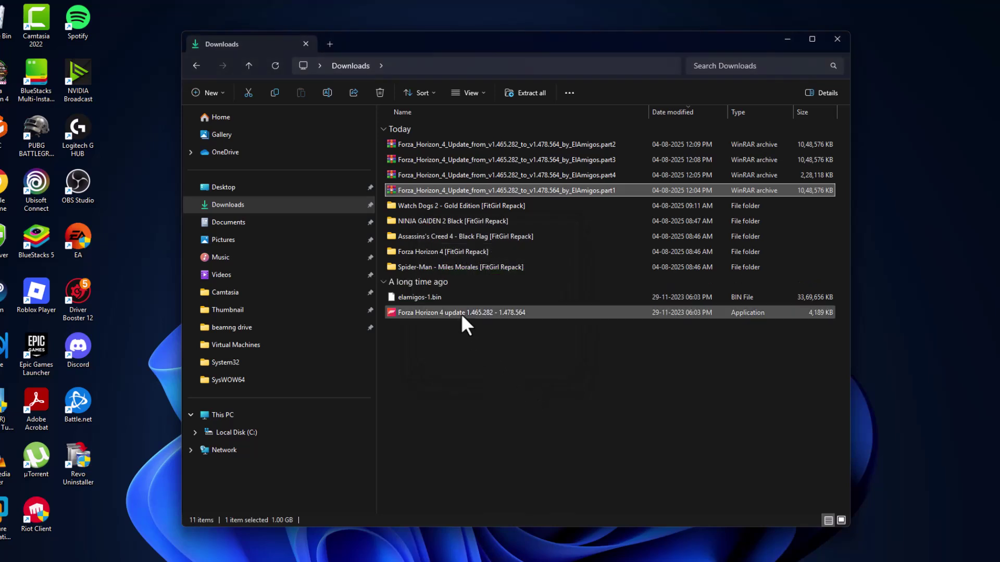
left_click(465, 313)
- Launch the Forza Horizon 4 update installer, allowing it past SmartScreen with Run anyway
double_click(752, 314)
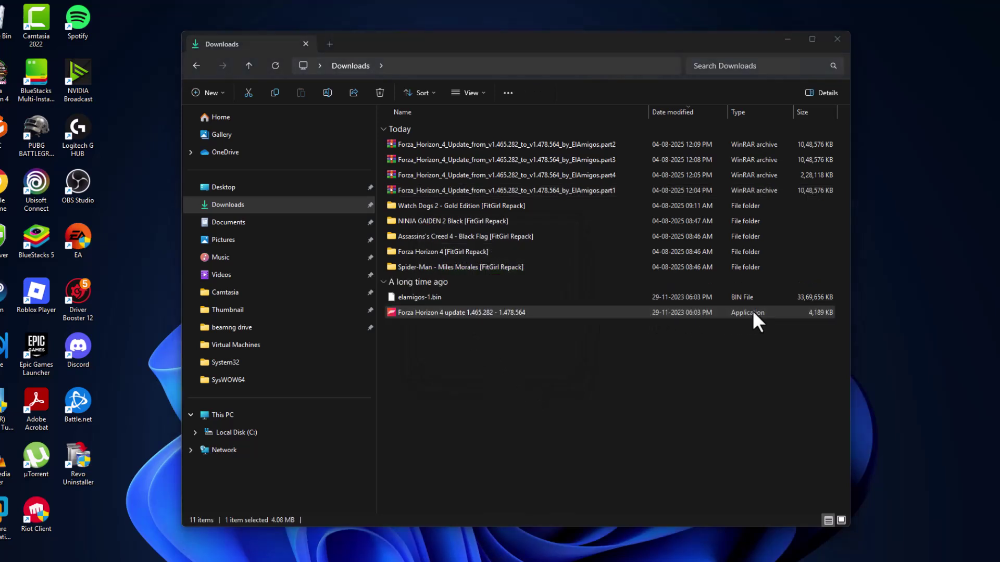
left_click(391, 210)
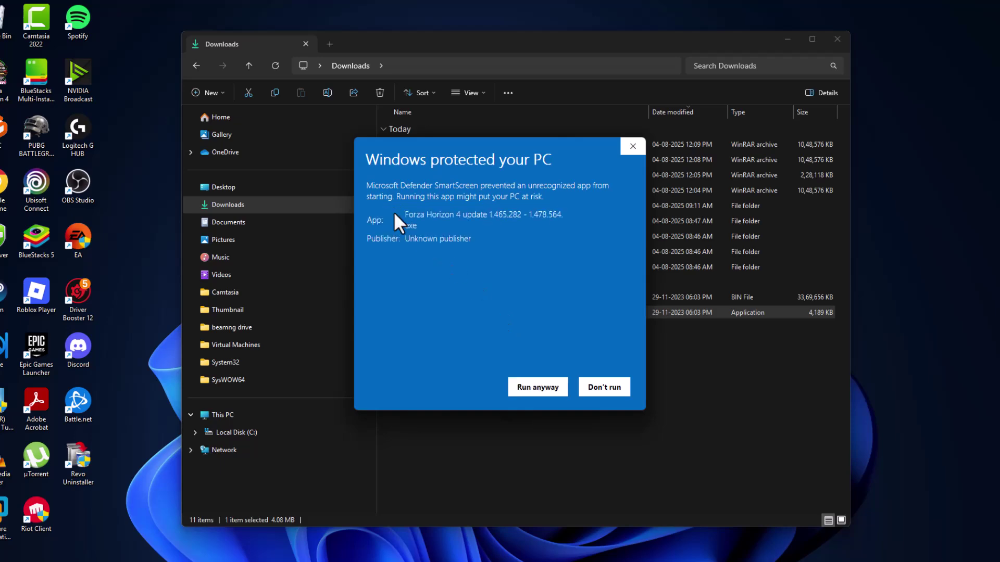
left_click(525, 391)
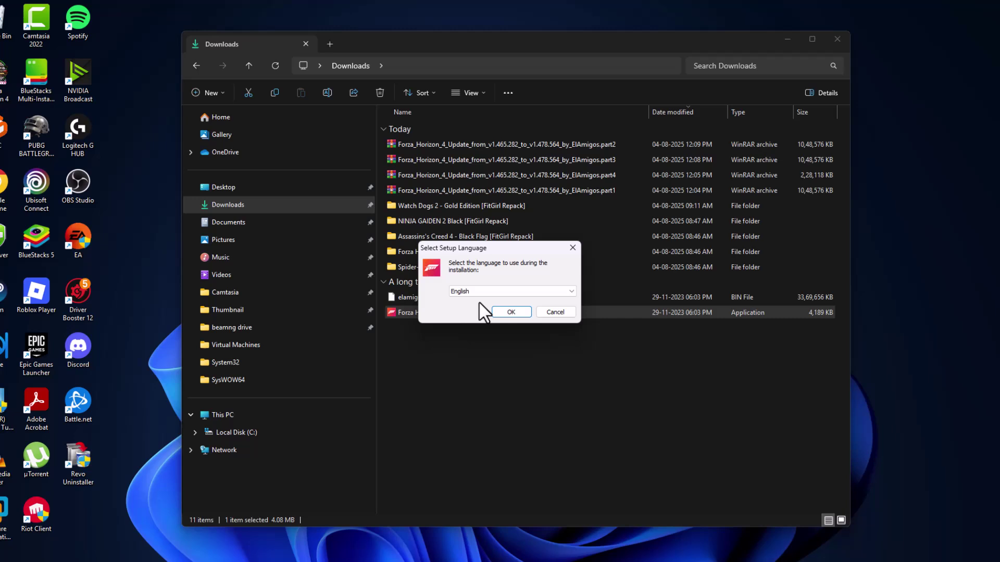
- Keep English as the setup language and pass the welcome page
left_click(476, 291)
left_click(512, 313)
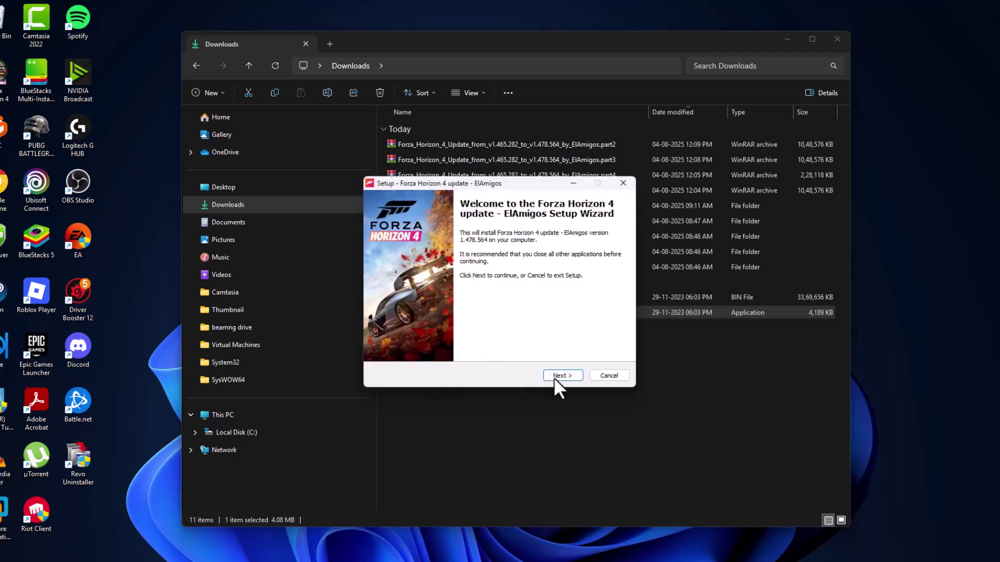
left_click(554, 377)
- Set the install destination to C:\Forza Horizon 4 and continue
left_click(592, 272)
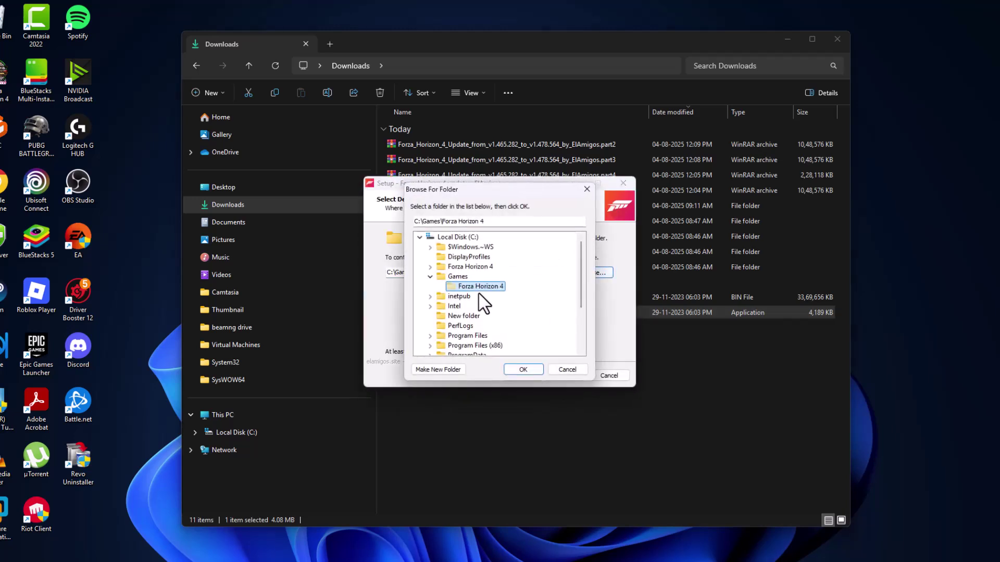
left_click(423, 238)
left_click(469, 266)
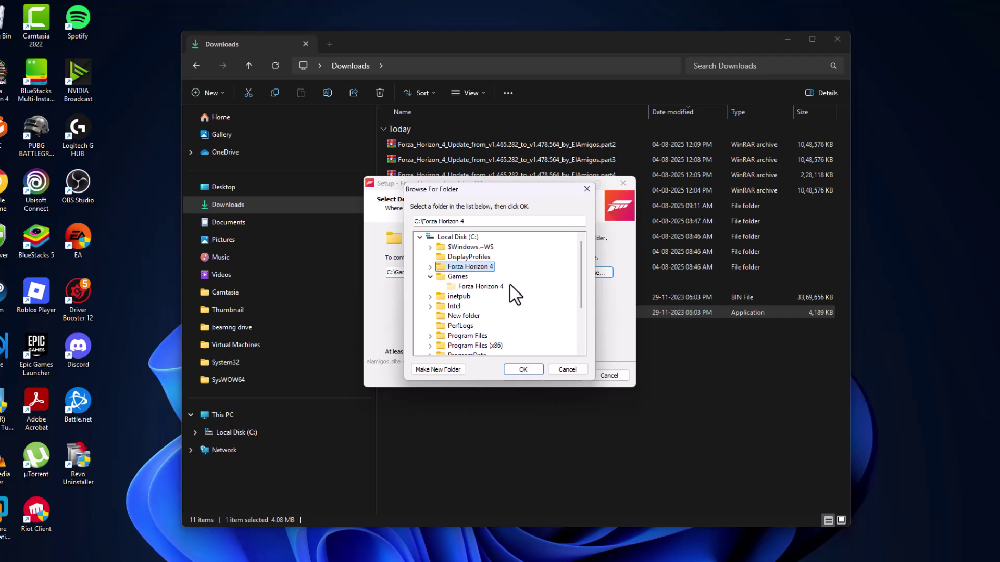
left_click(523, 370)
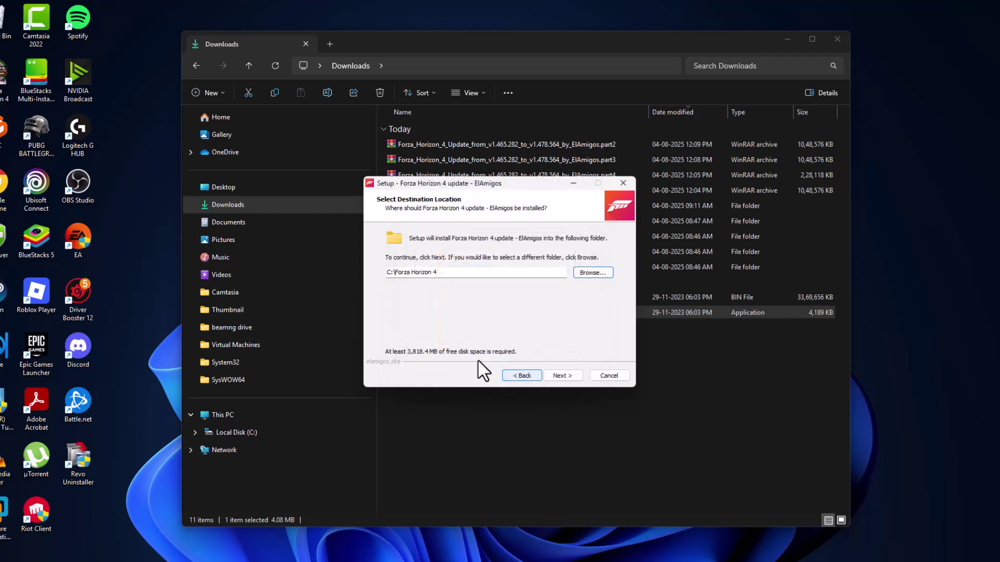
left_click(561, 376)
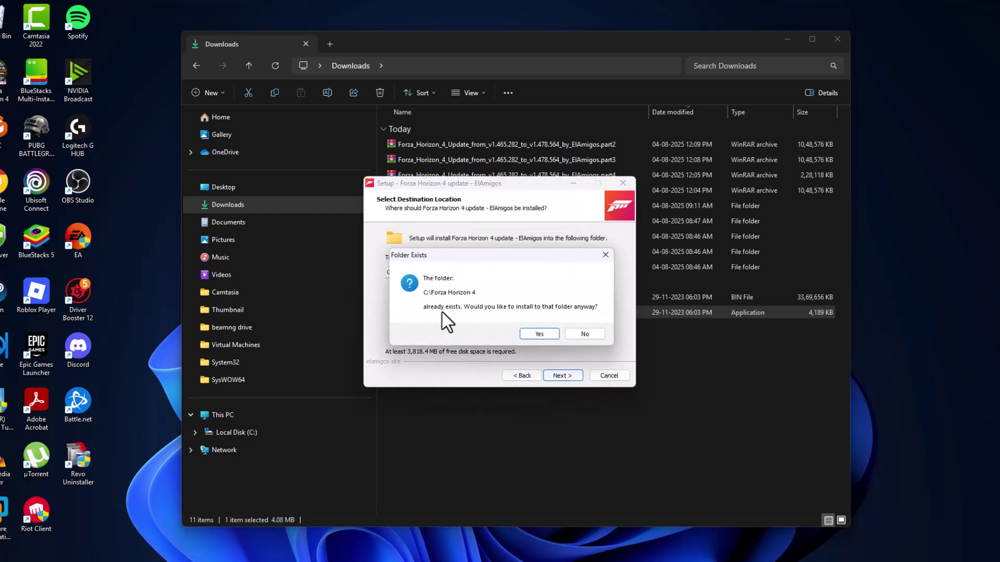
- Accept the existing folder, replace the 'elamigos' username, and continue to the install summary
left_click(540, 334)
left_click(427, 259)
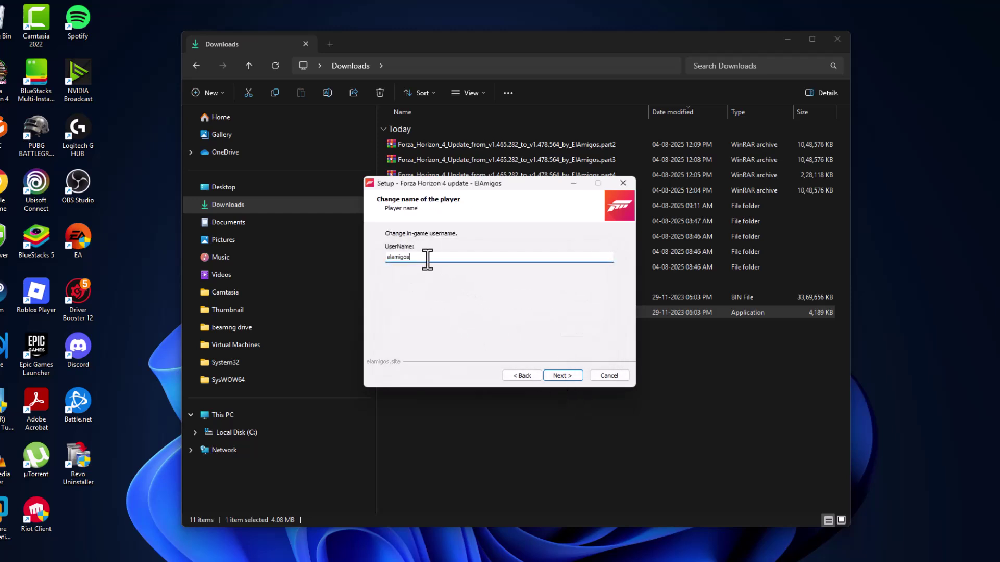
double_click(427, 258)
left_click(560, 375)
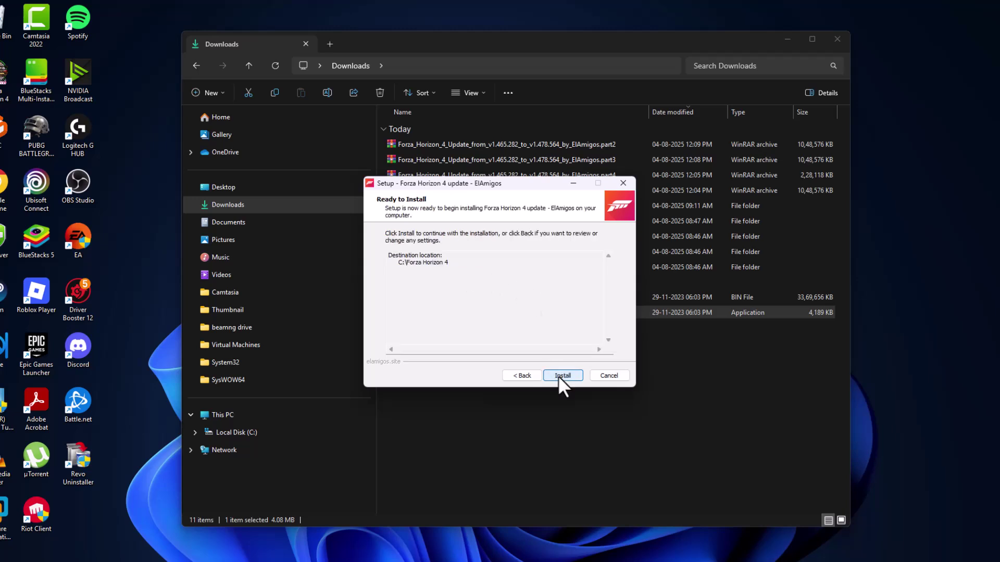
- Install the update into C:\Forza Horizon 4, then finish and close the wizard
left_click(560, 377)
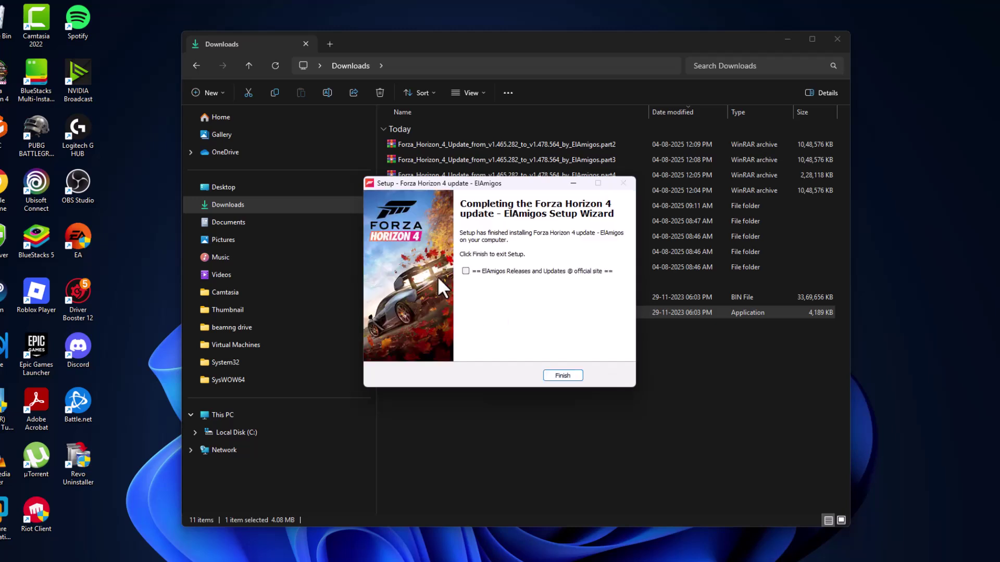
left_click(556, 376)
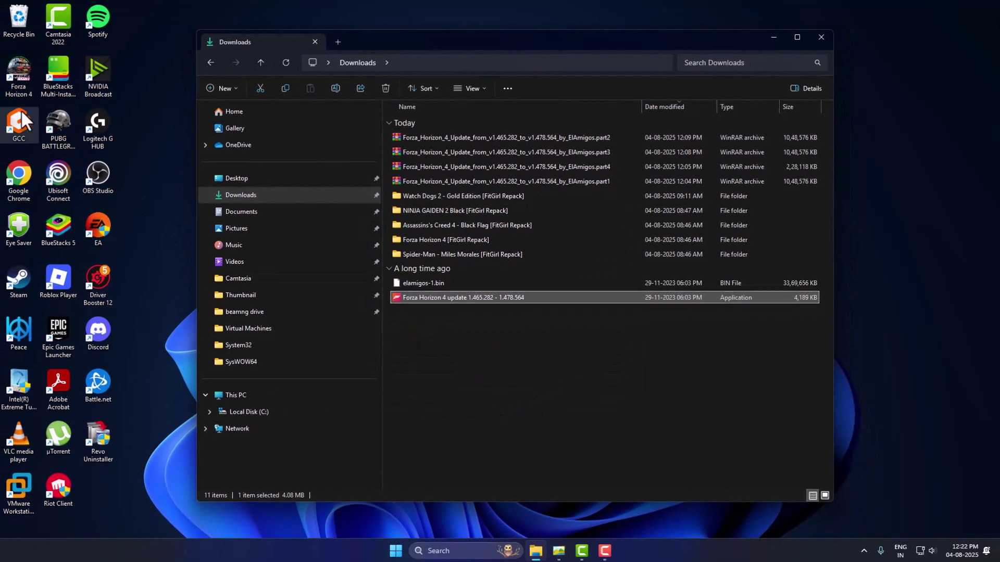
- Start Forza Horizon 4 from its desktop shortcut
double_click(17, 77)
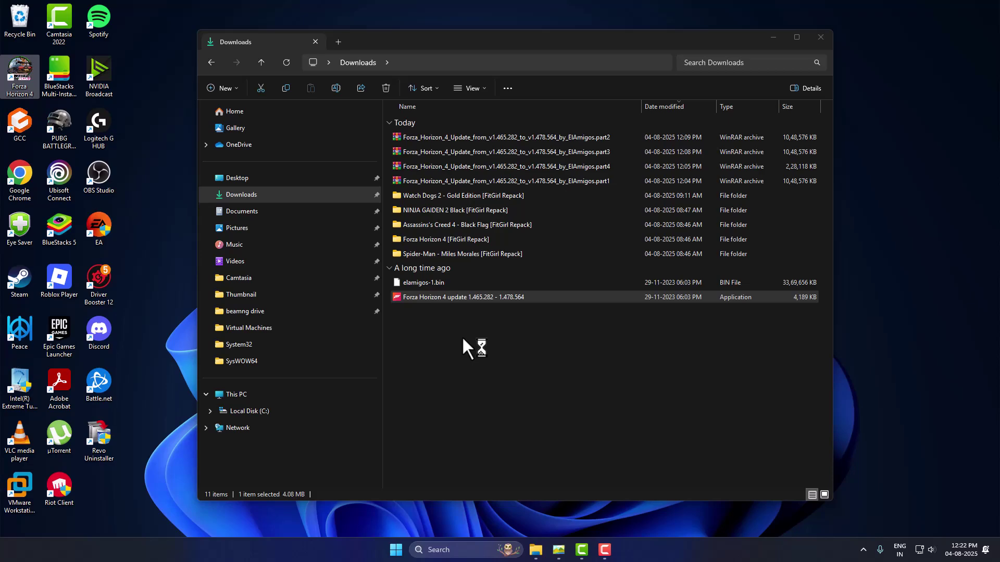